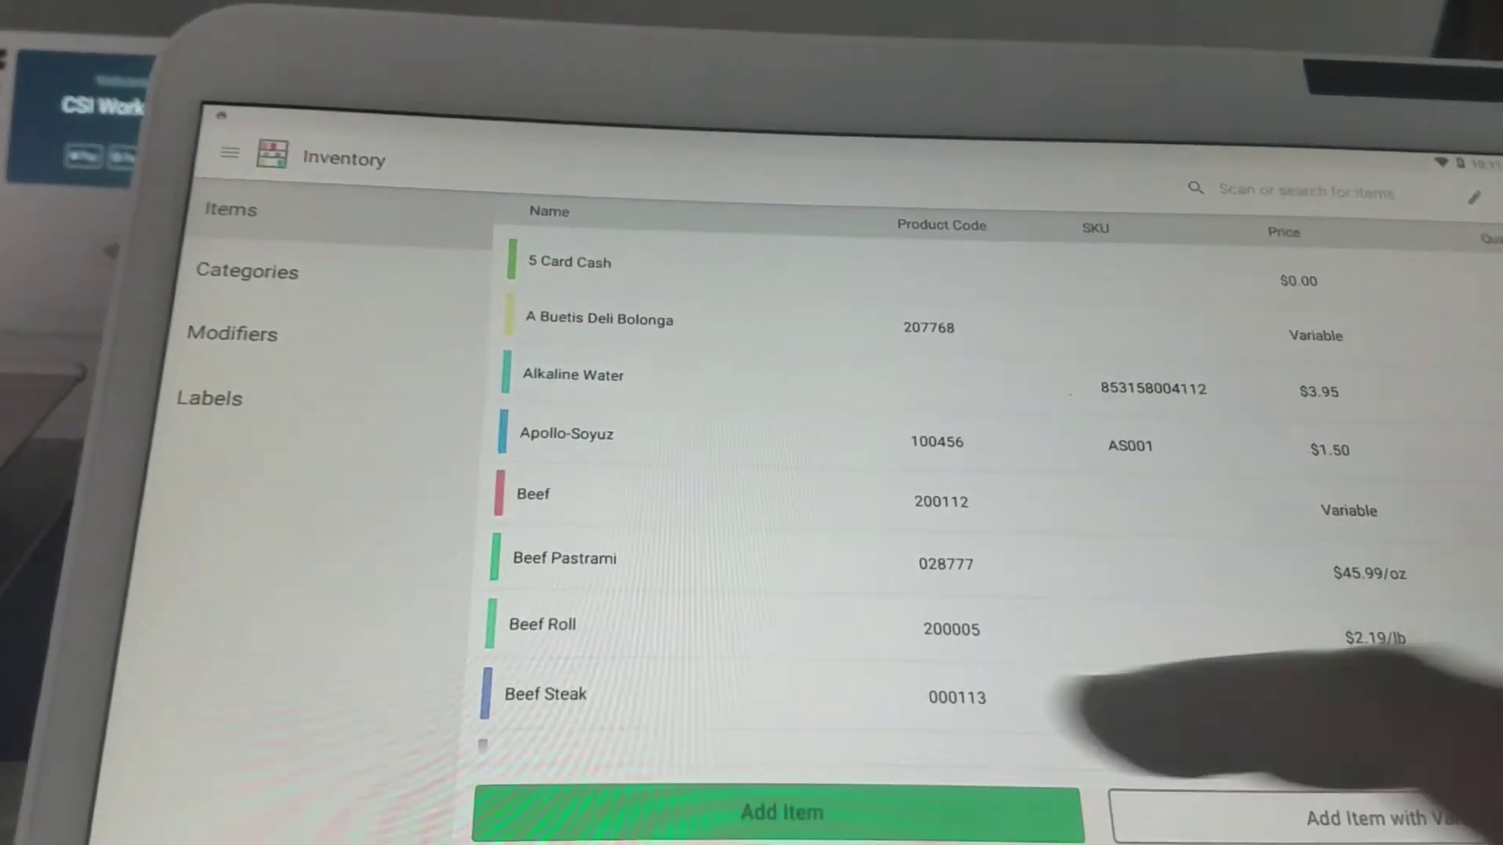
click(783, 813)
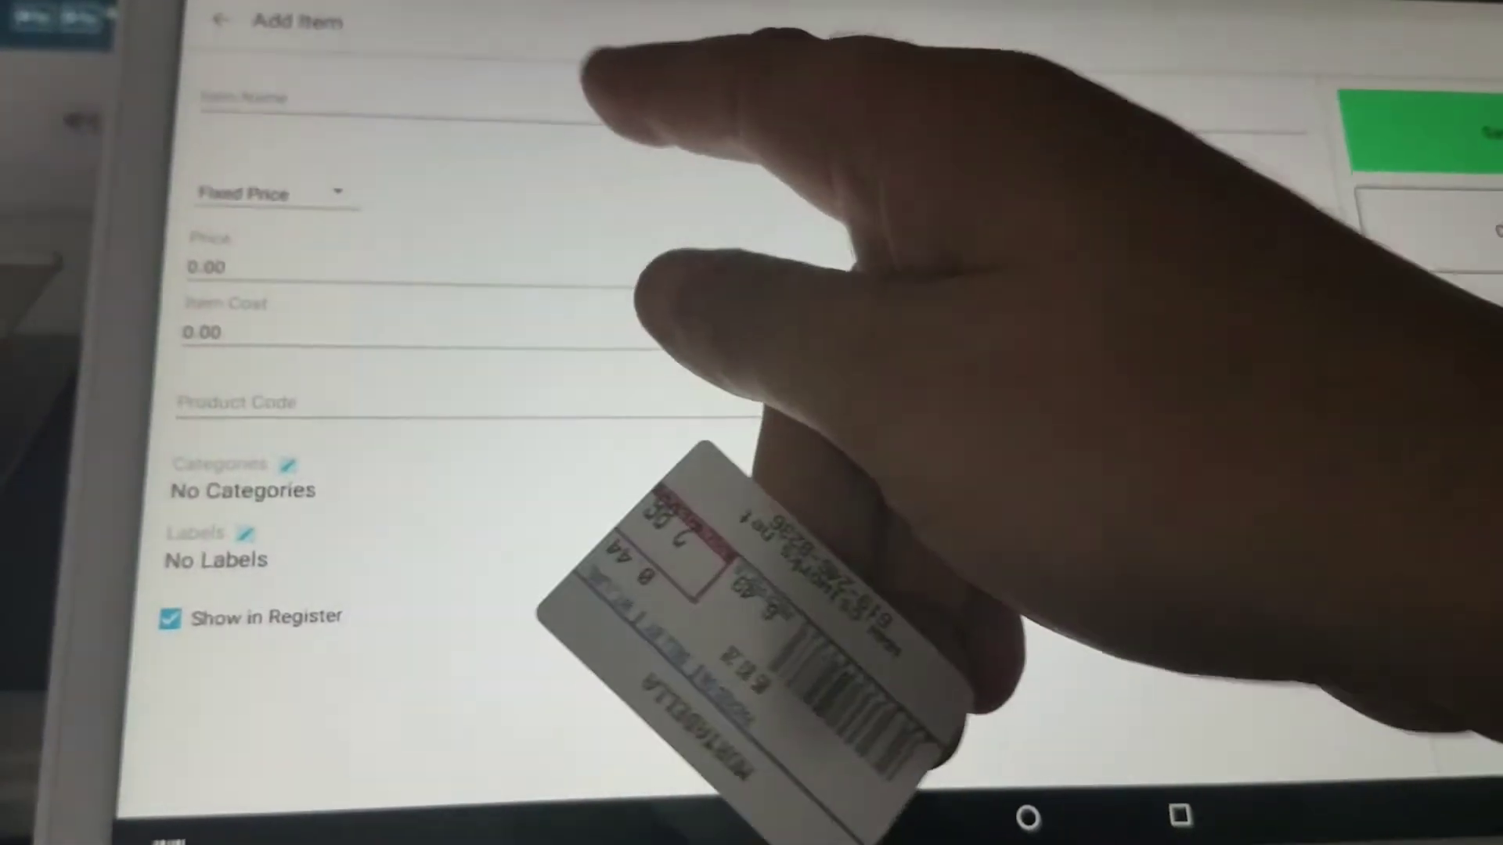
click(470, 132)
text(G)
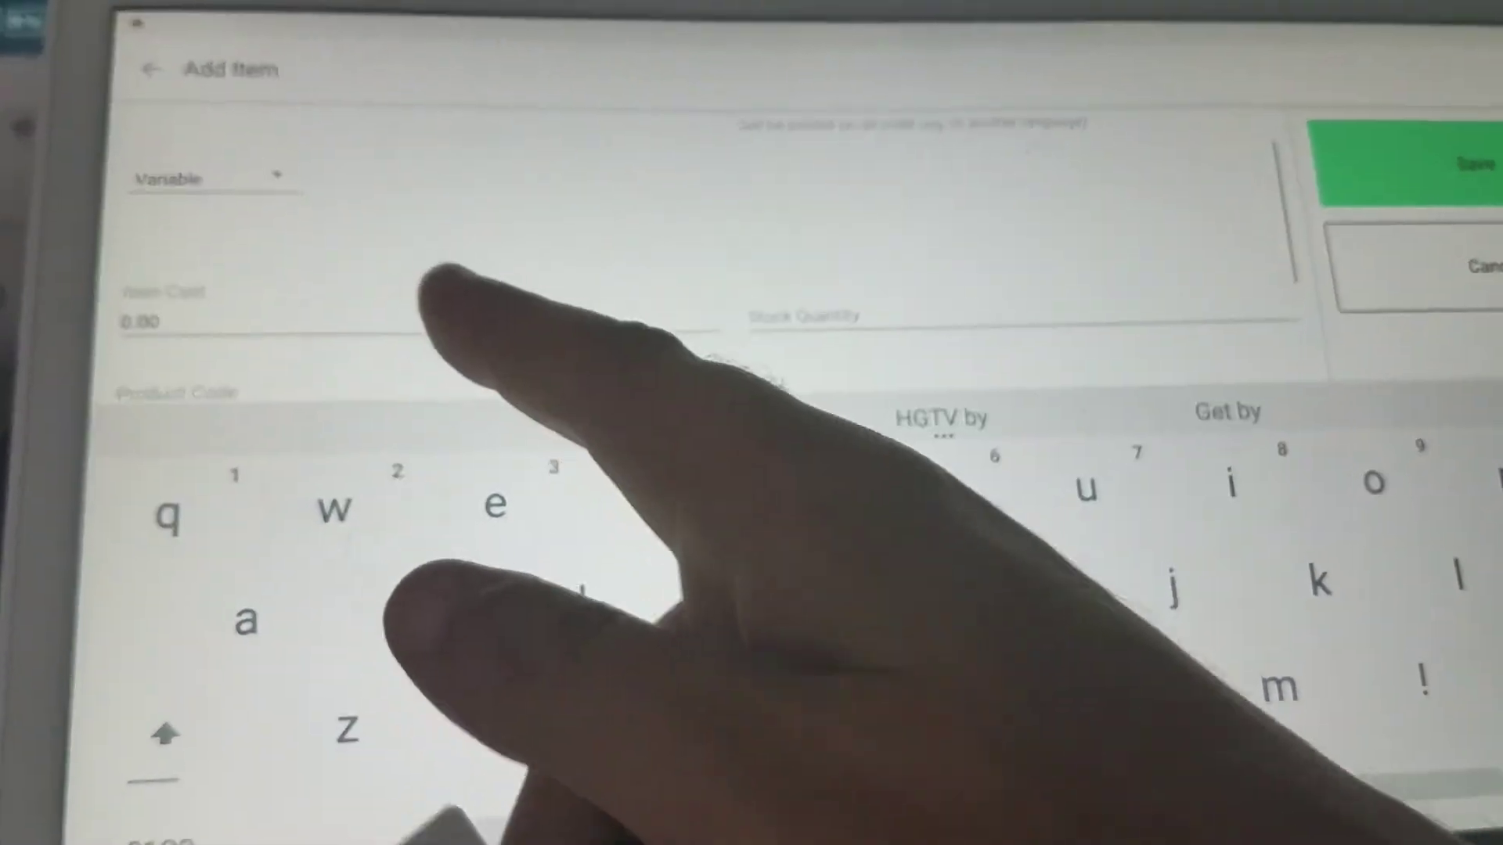
click(411, 323)
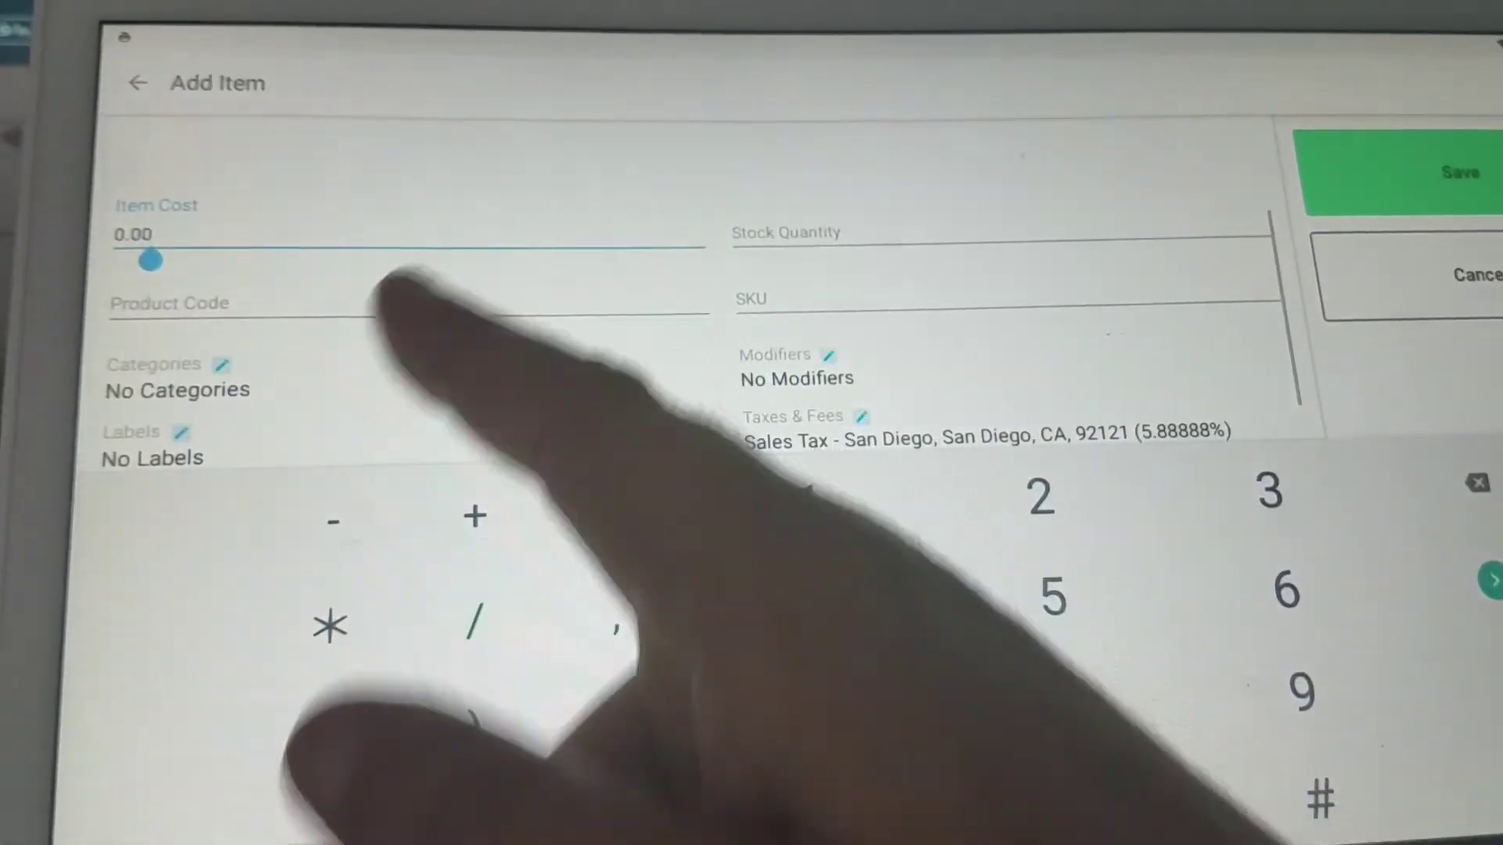
click(294, 394)
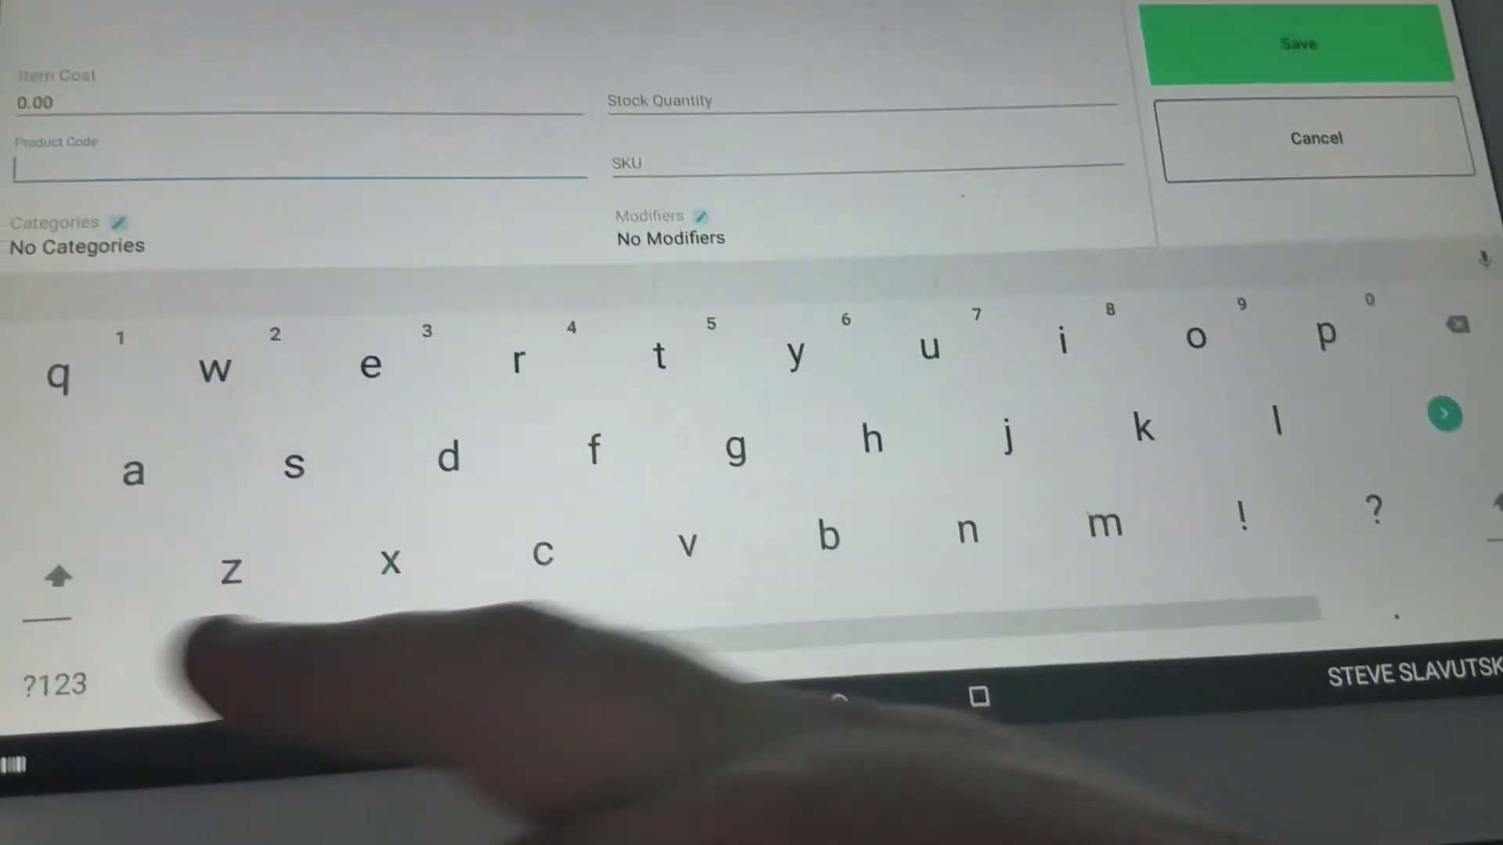
click(47, 675)
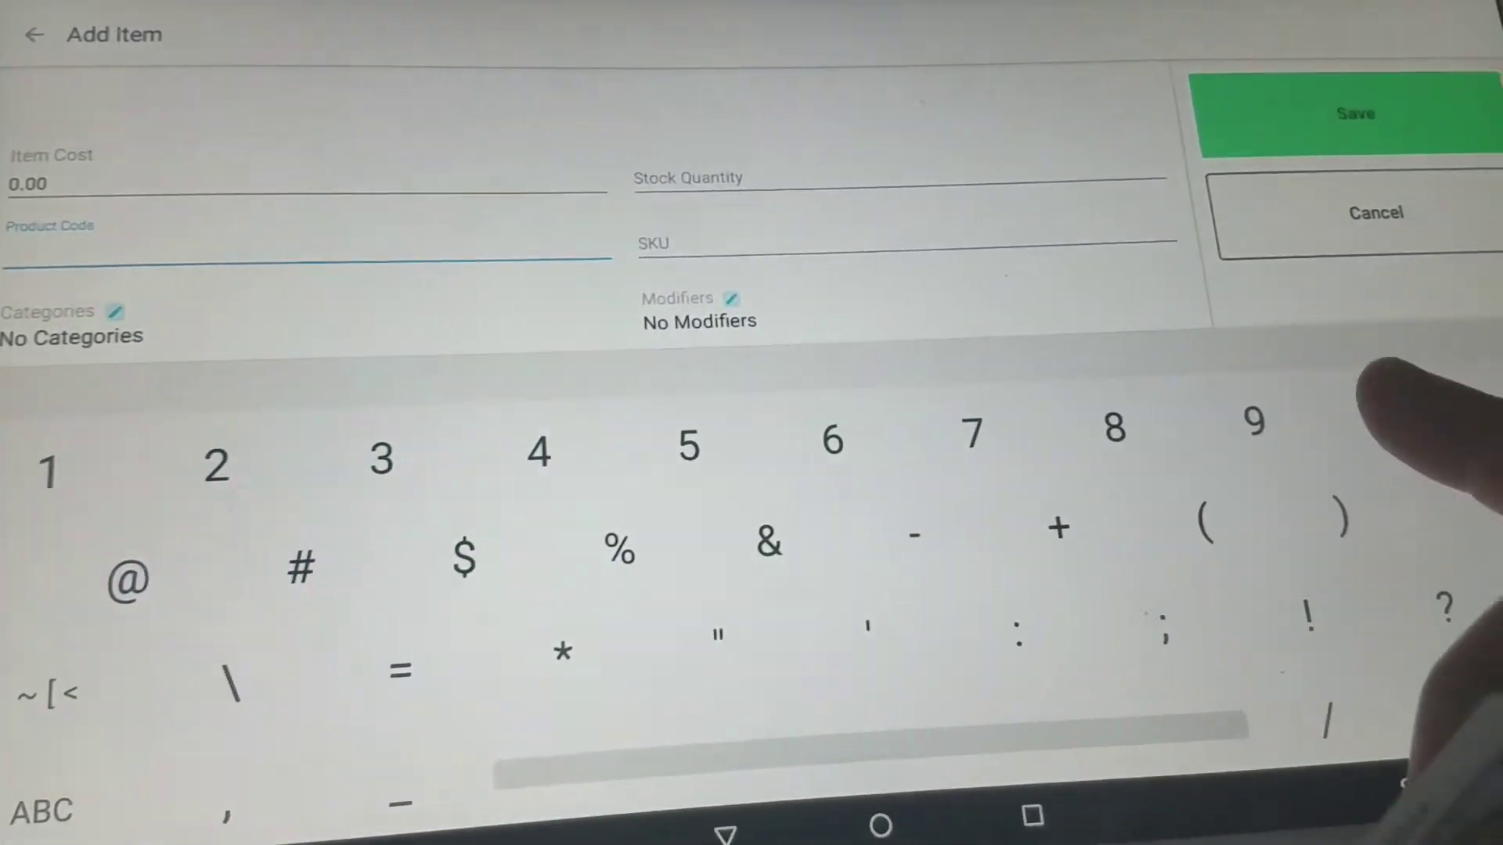
text(2)
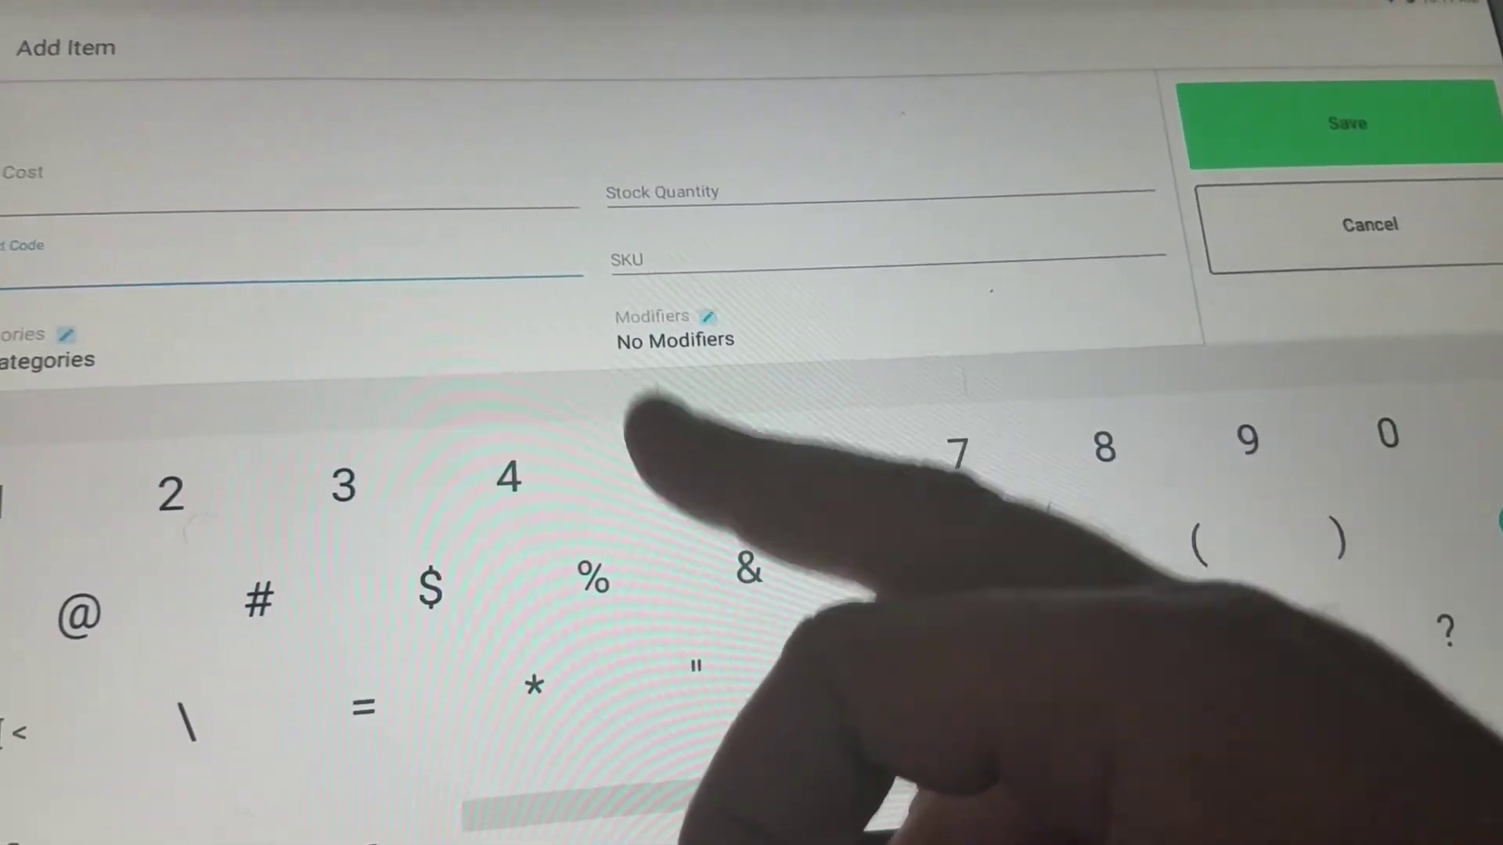
text(5)
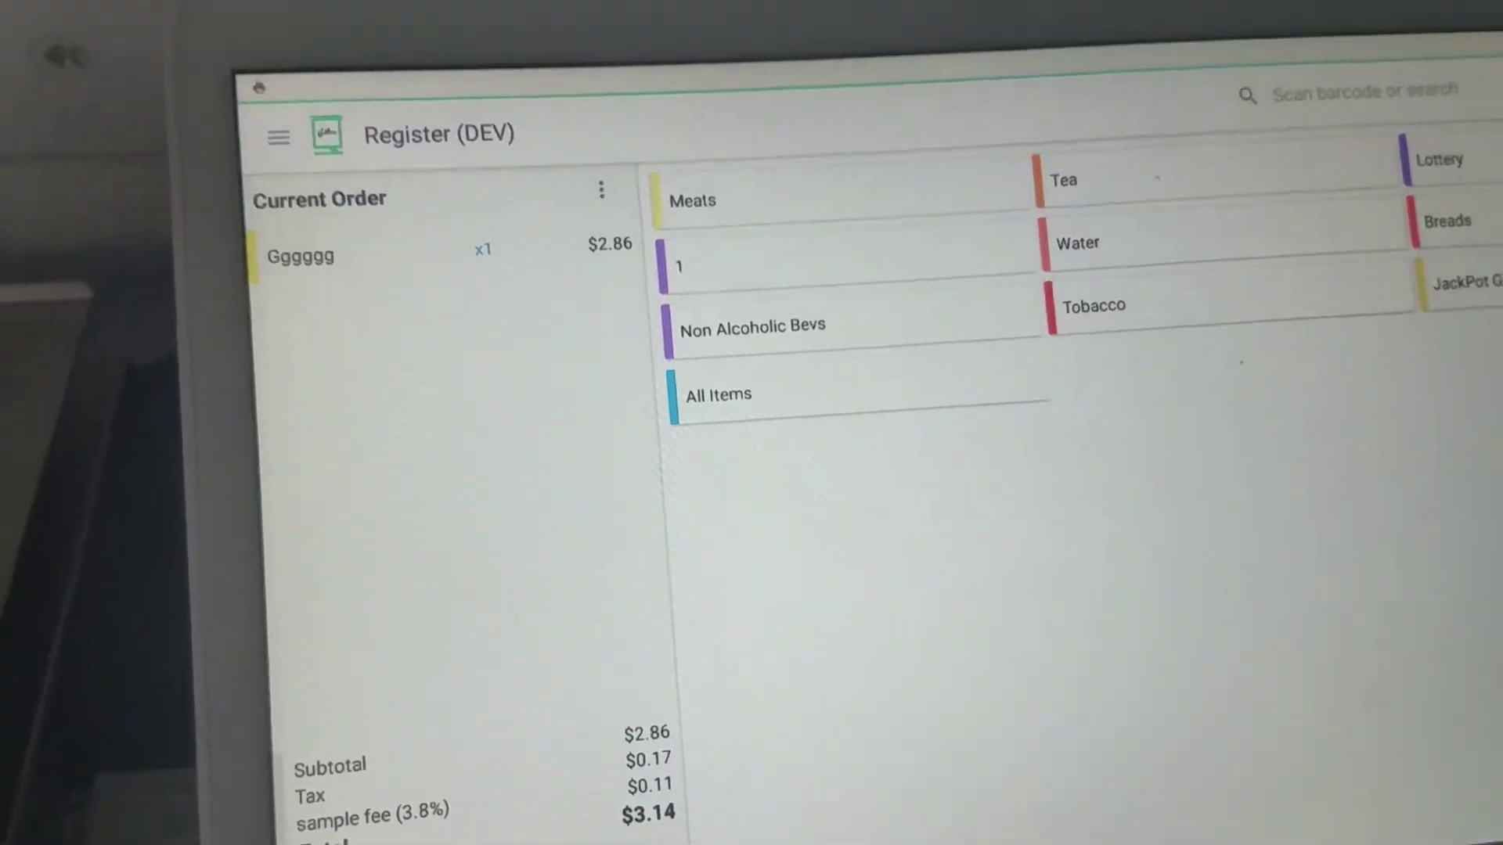
- Back out of payment to the $2.86 Mortadella order, then return to the home screen
click(540, 823)
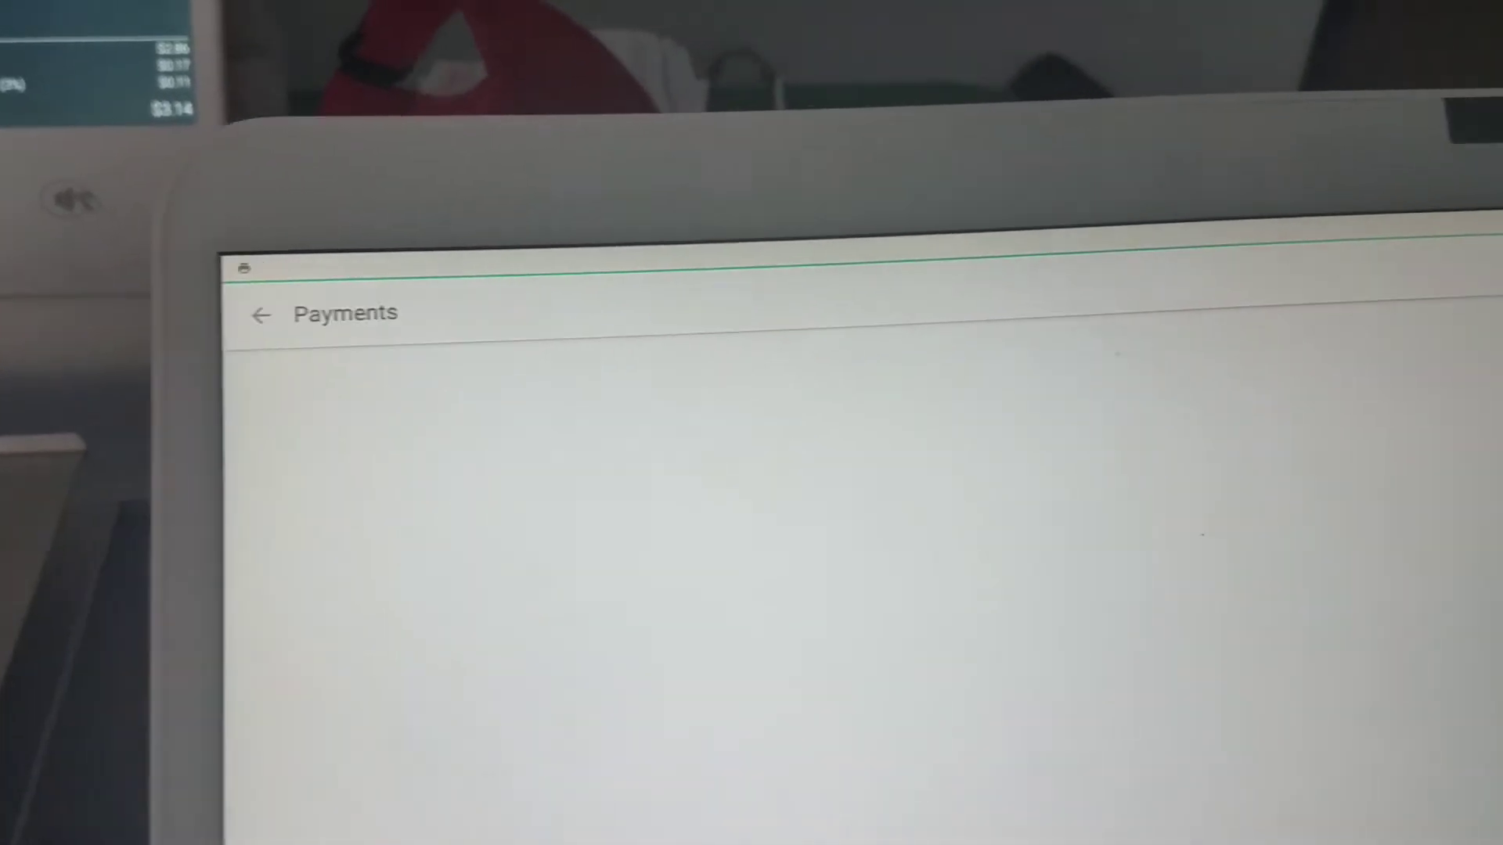
click(173, 270)
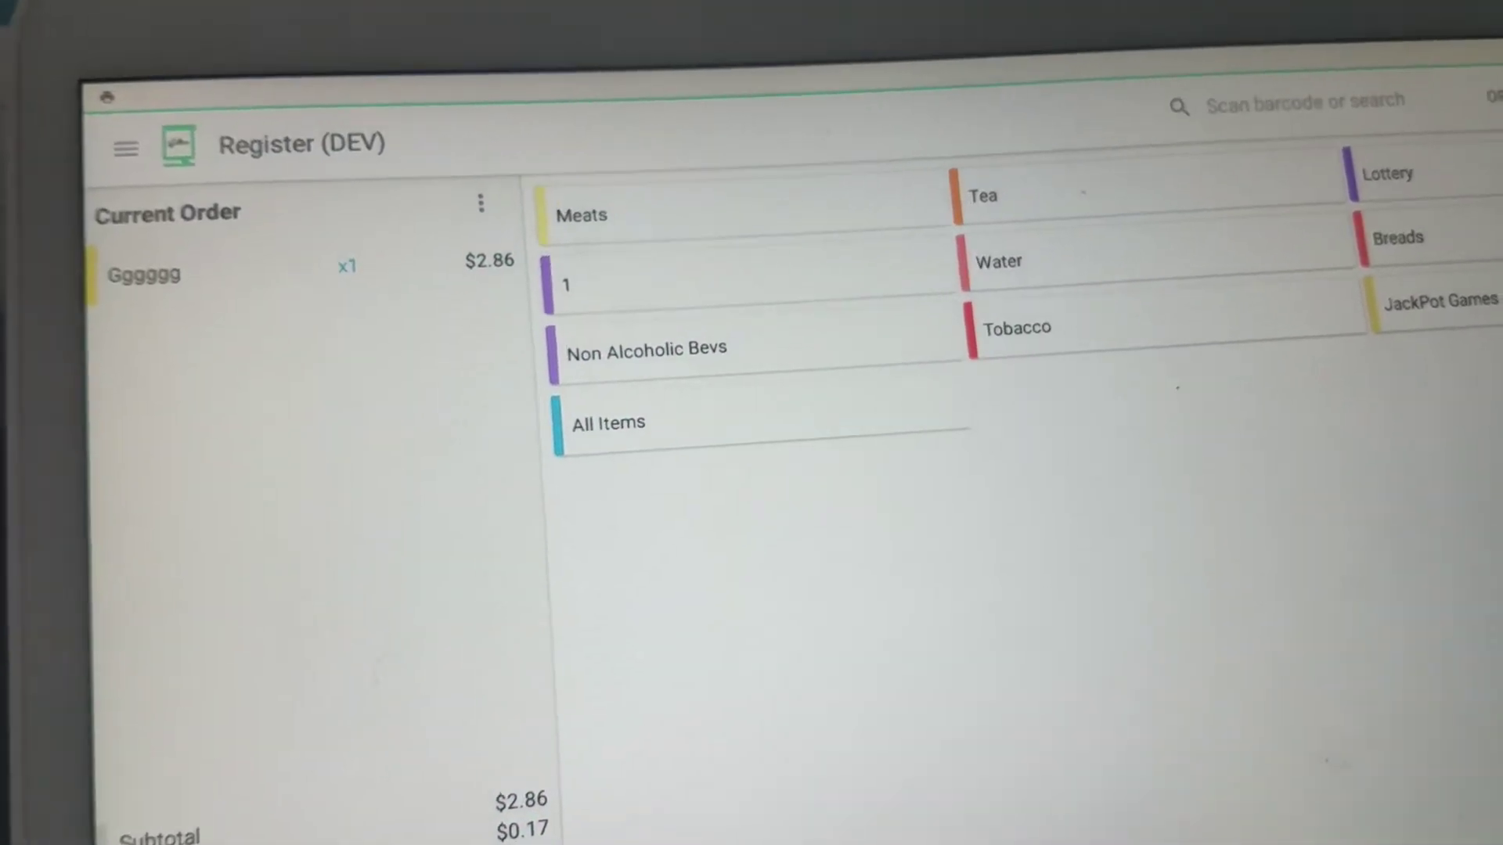
key(Home)
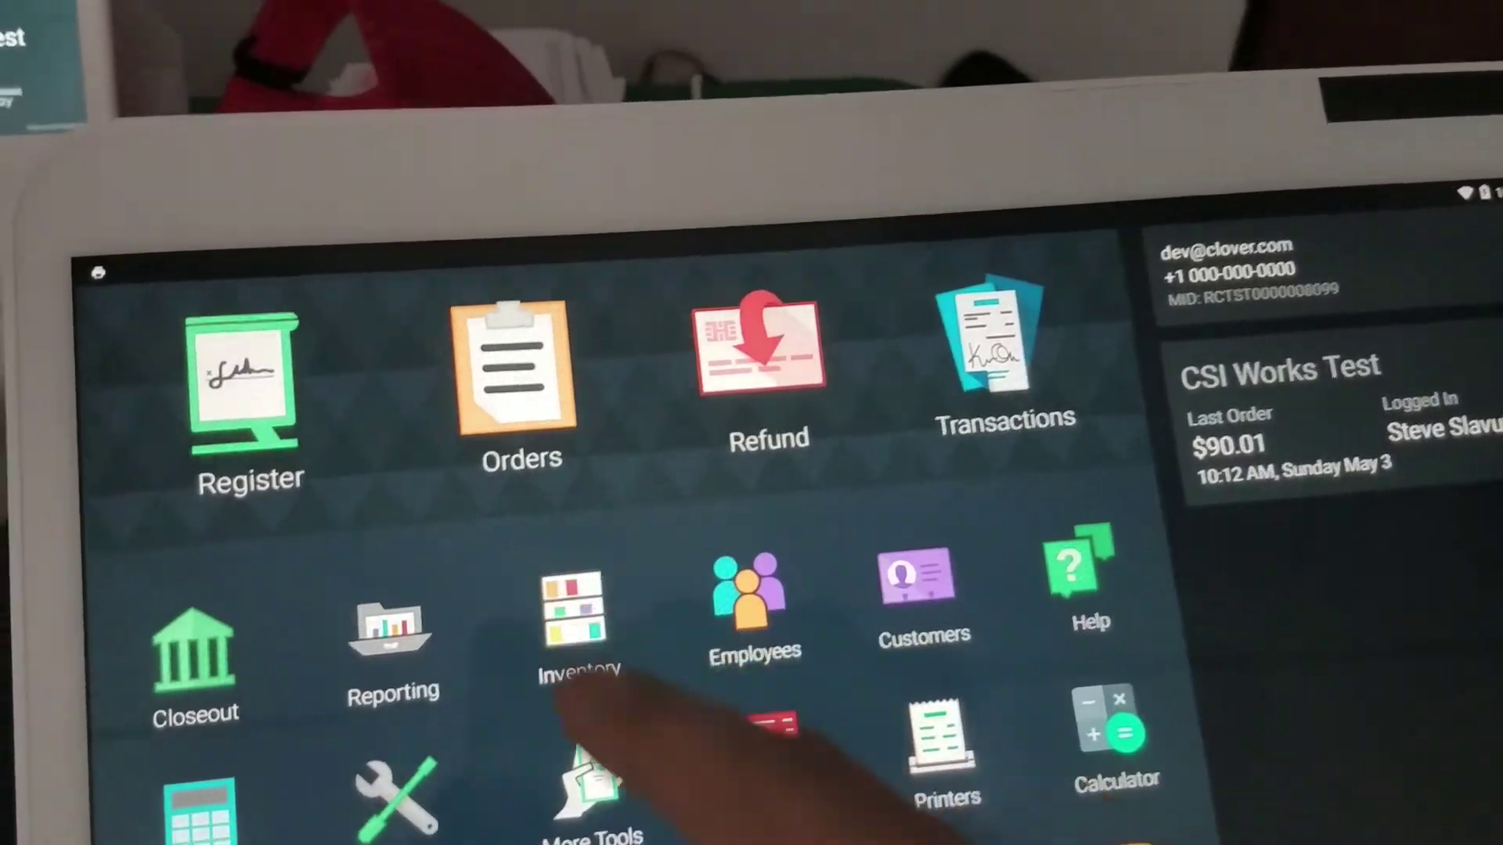
- Search inventory for 'ggg' and save item Gggggg with price 6.49 and unit lb
click(576, 622)
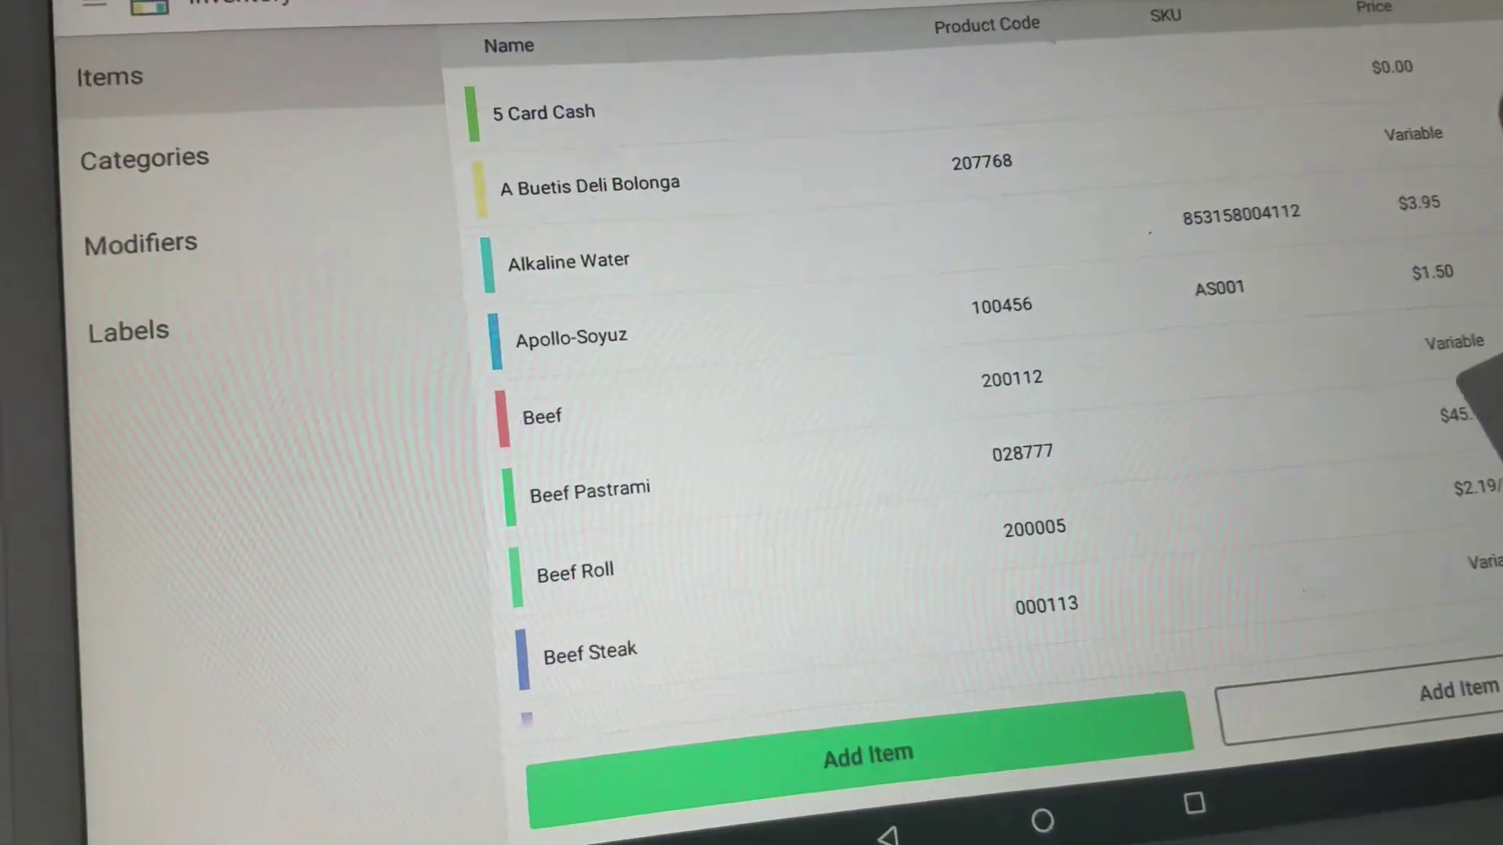
click(1292, 24)
text(ggg)
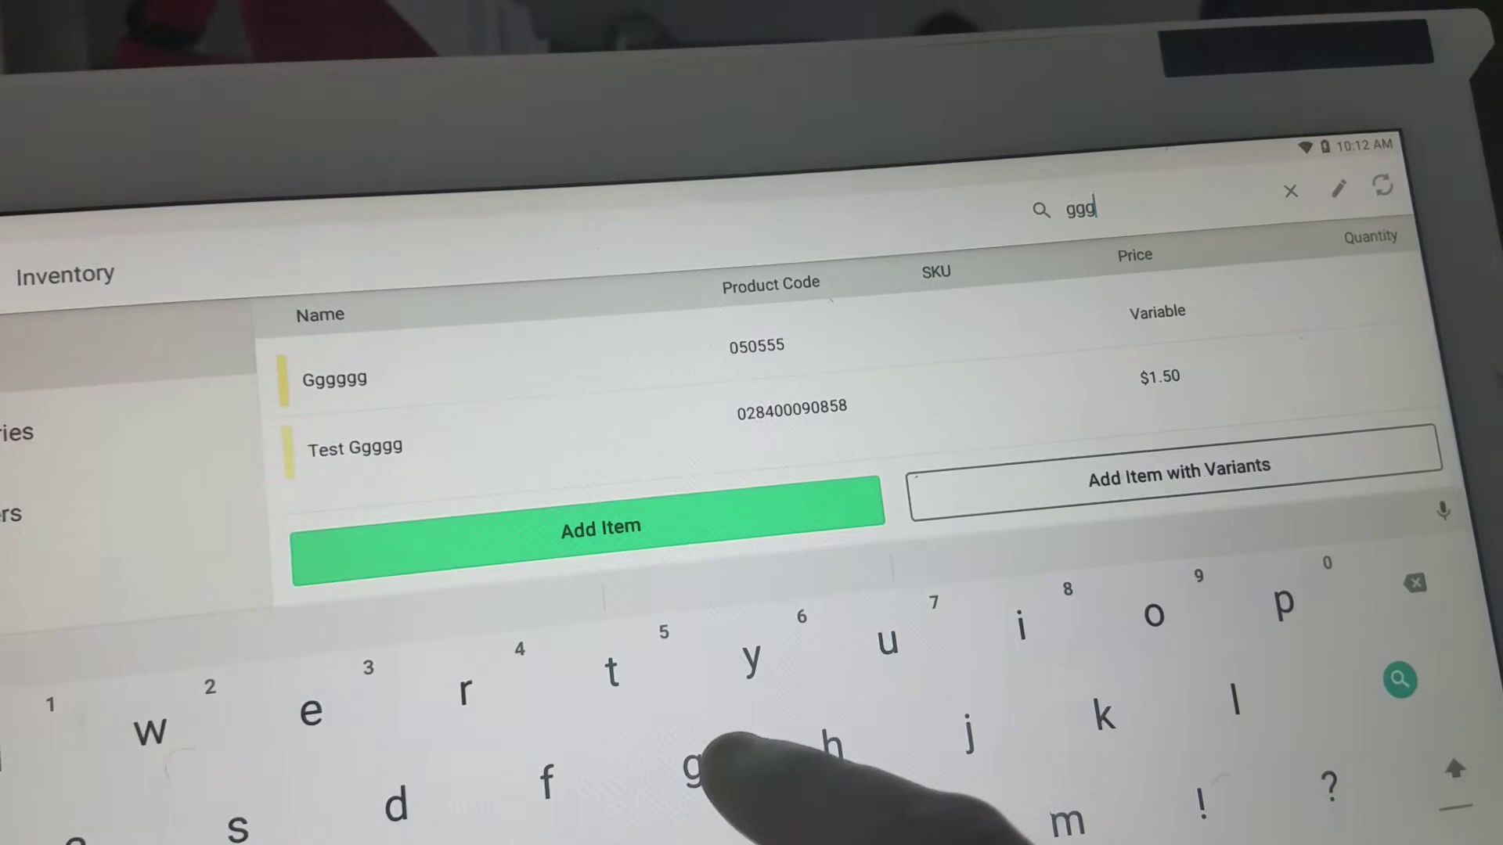
click(469, 376)
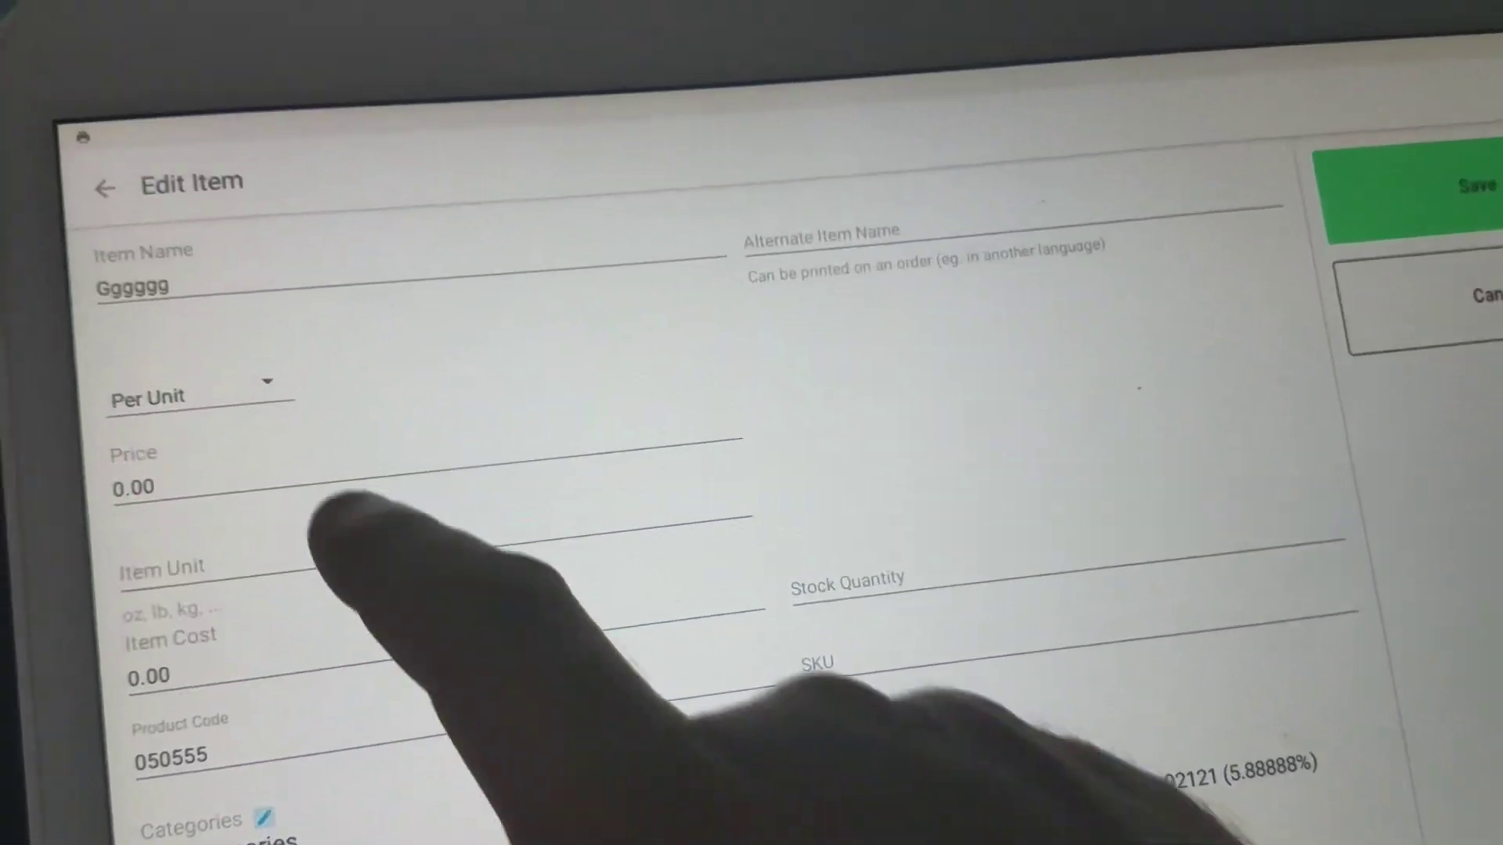
click(235, 479)
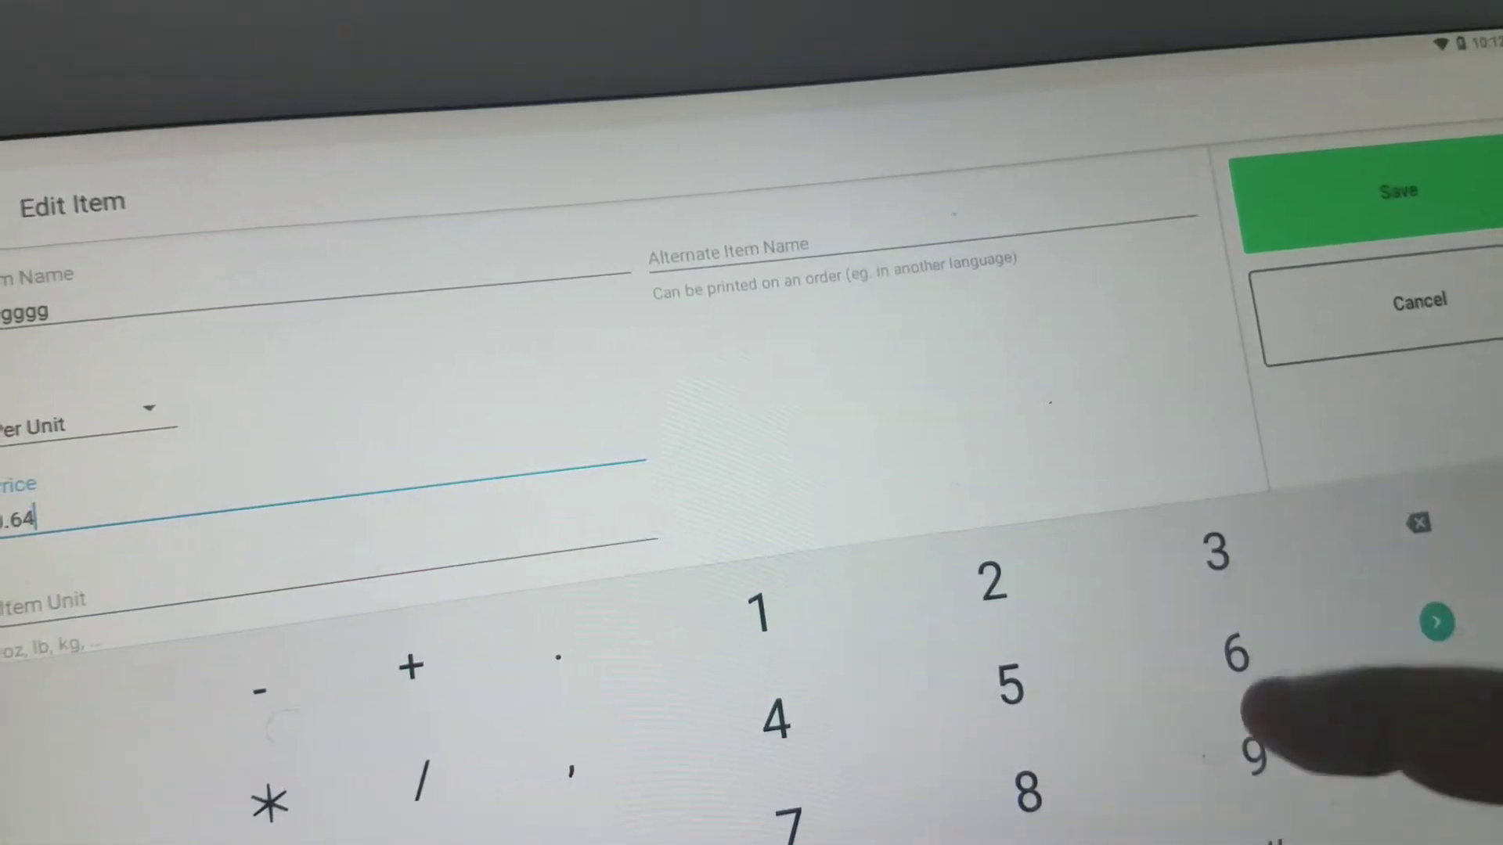
text(6.49)
click(352, 602)
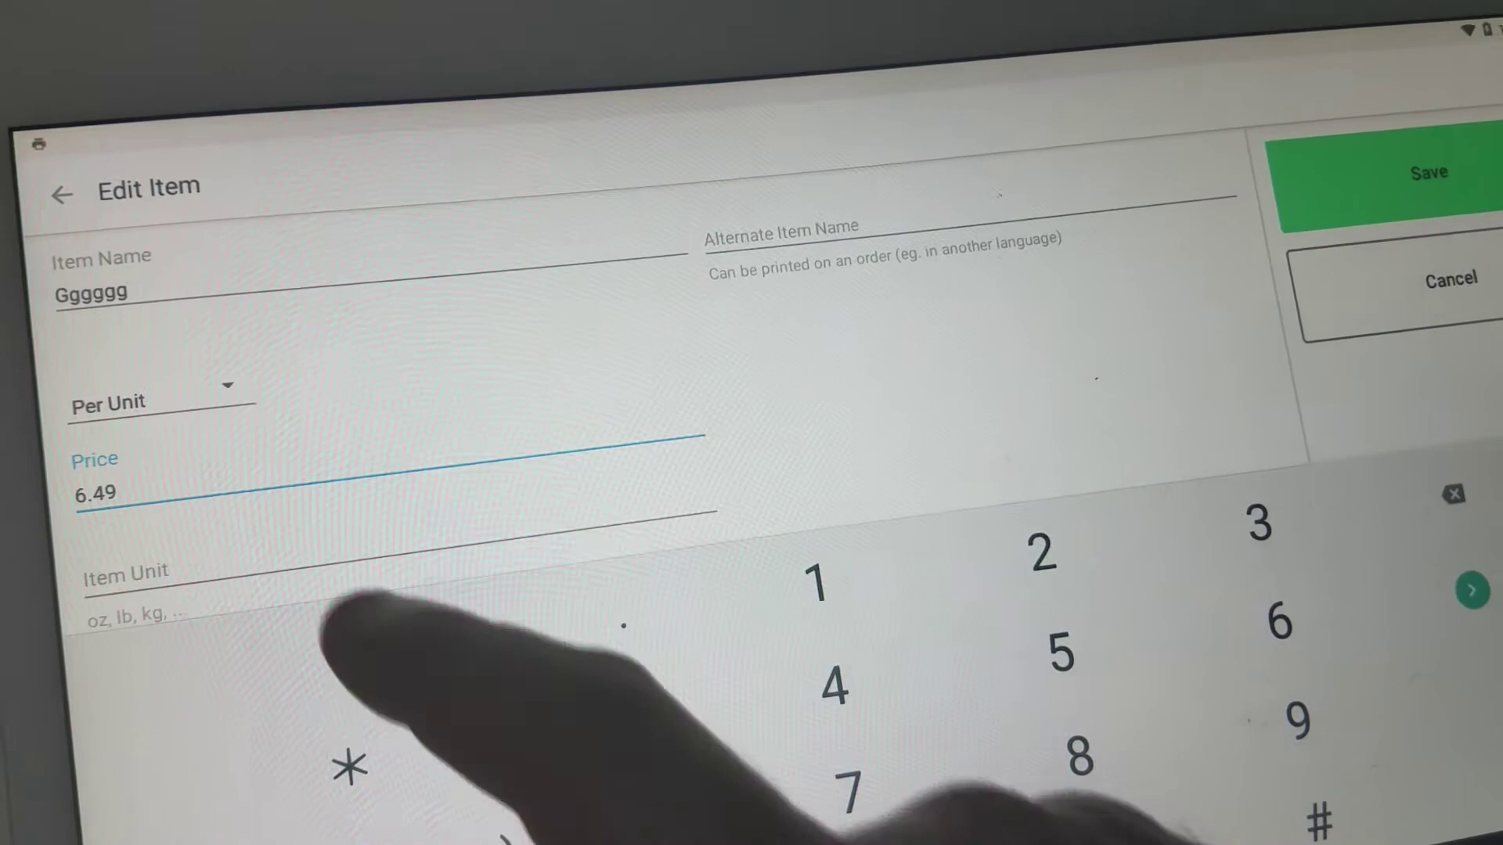
text(lb)
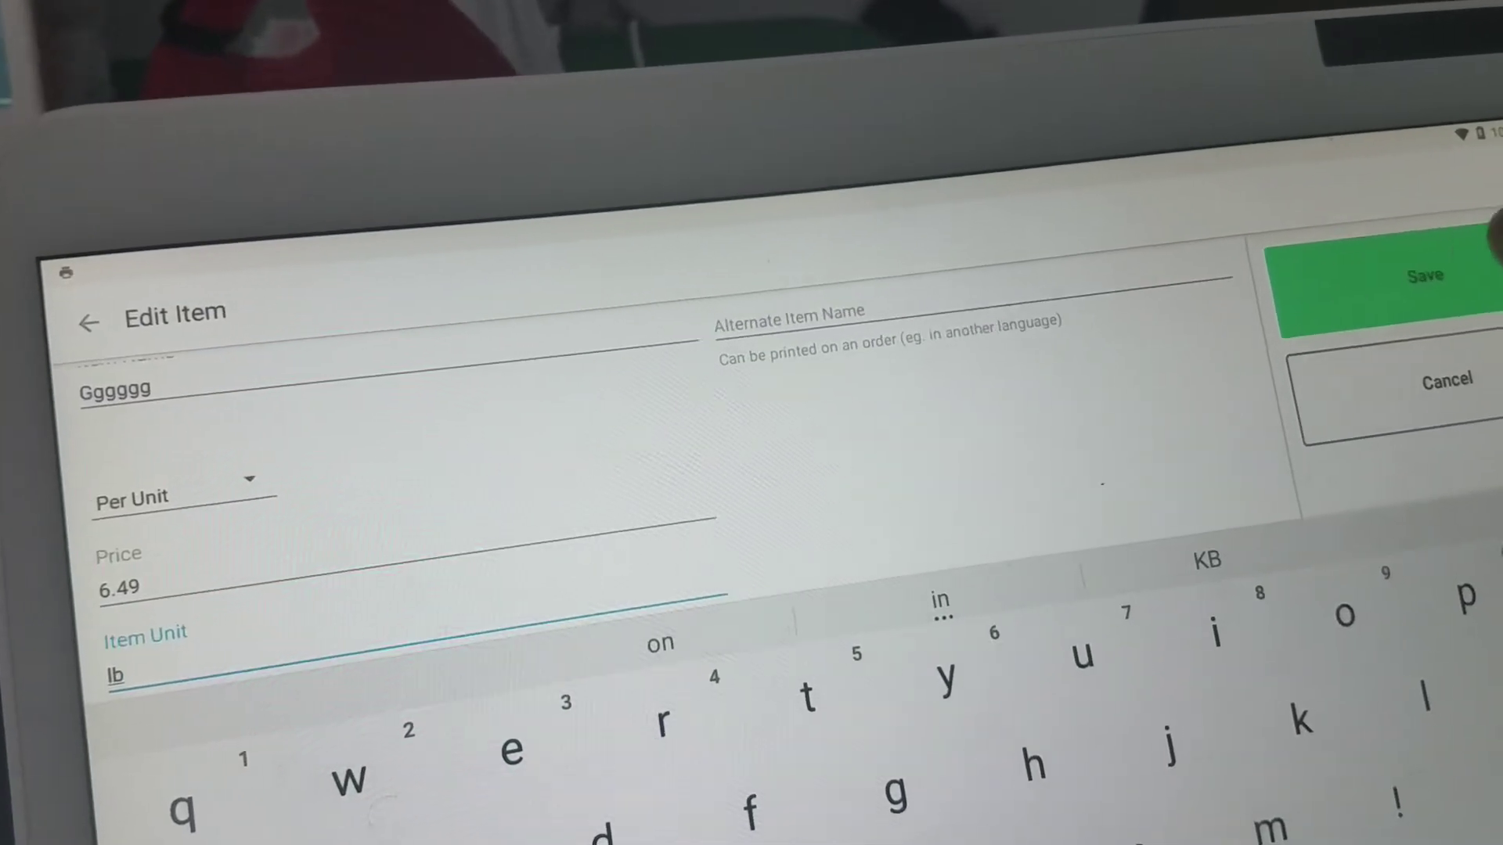
click(1443, 142)
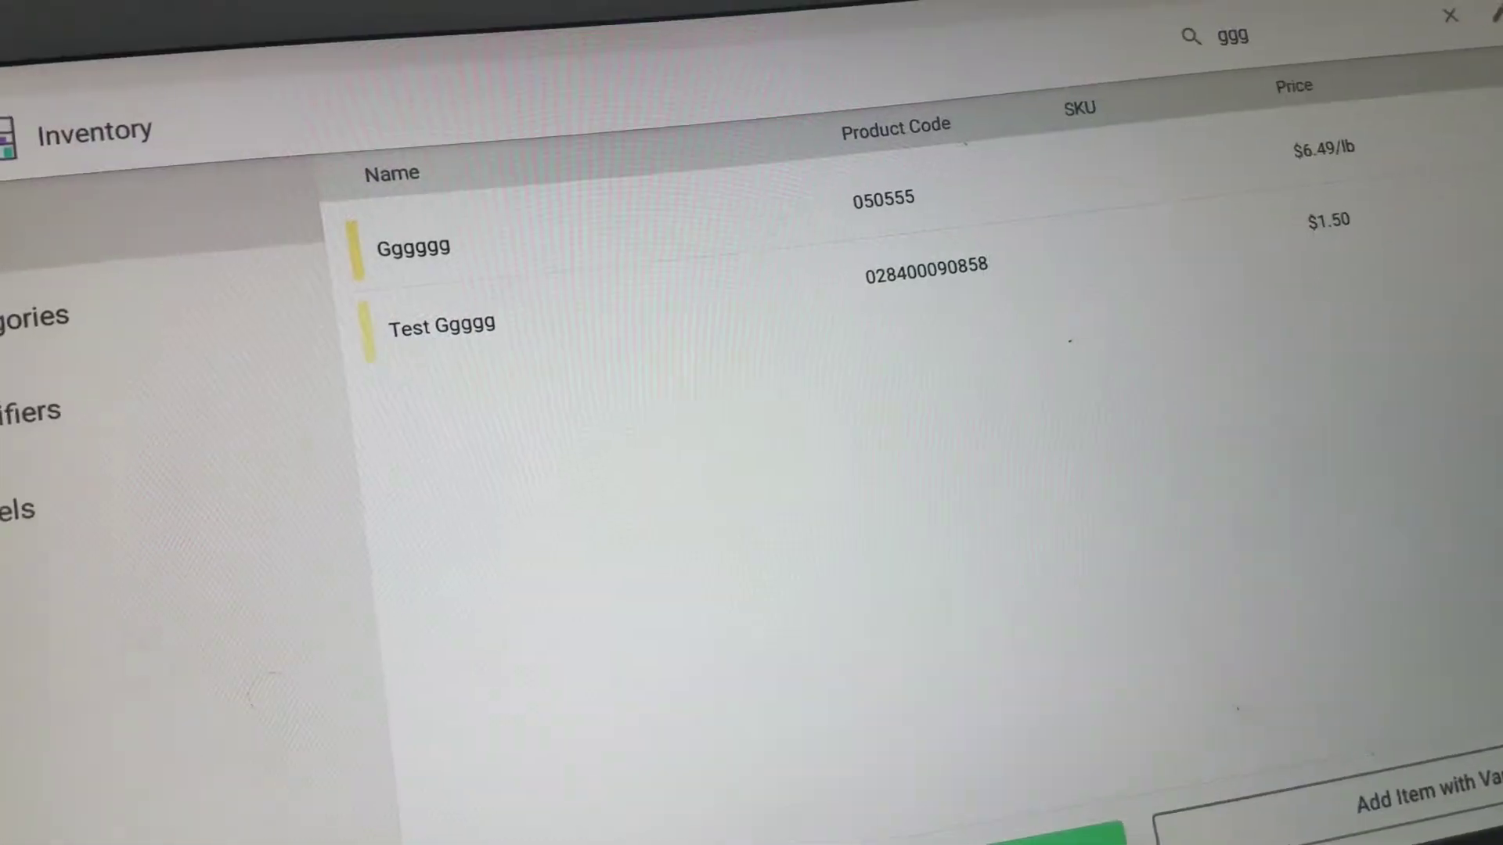
- Leave Inventory for the home screen and launch the Register app
key(Home)
click(118, 251)
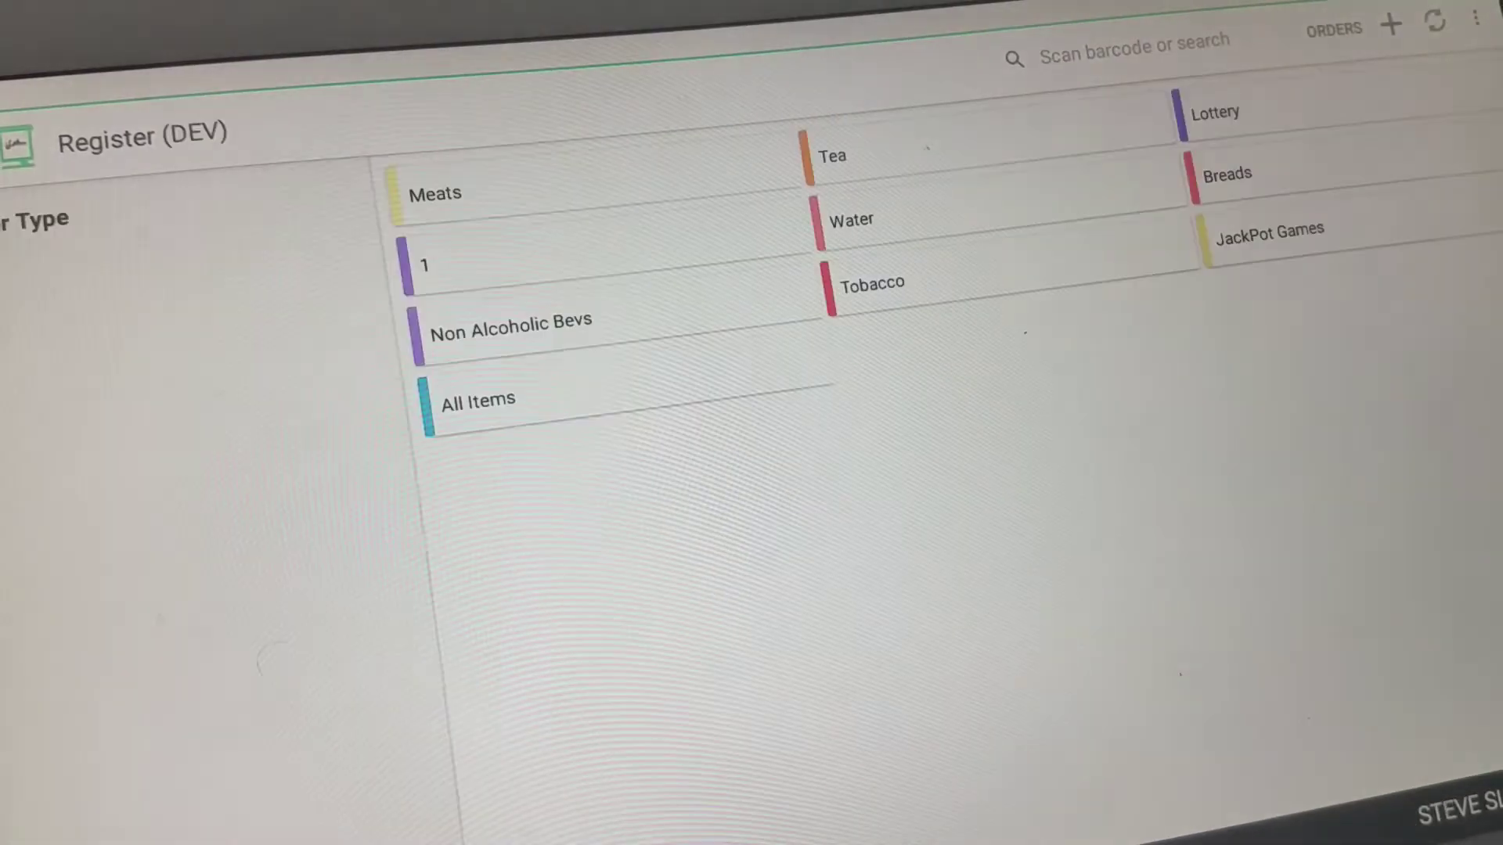